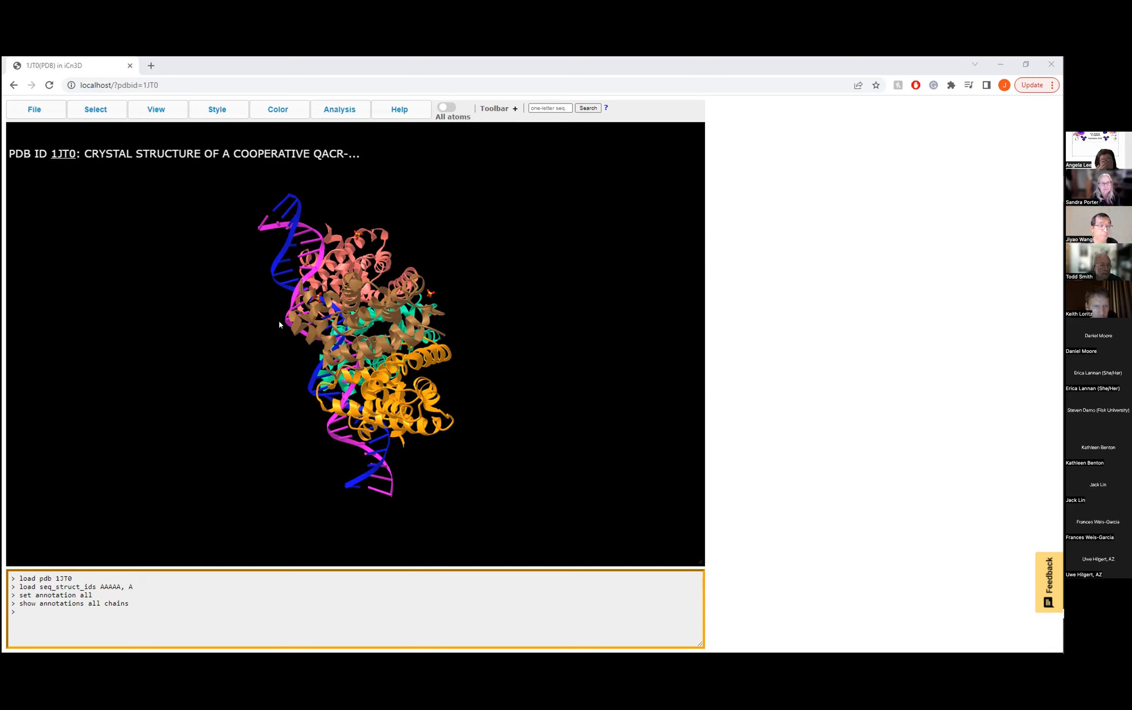
- Display the color legend for the loaded 1JT0 structure and position it beside the 3D view
{"action": "left_click", "coordinate": [289, 111]}
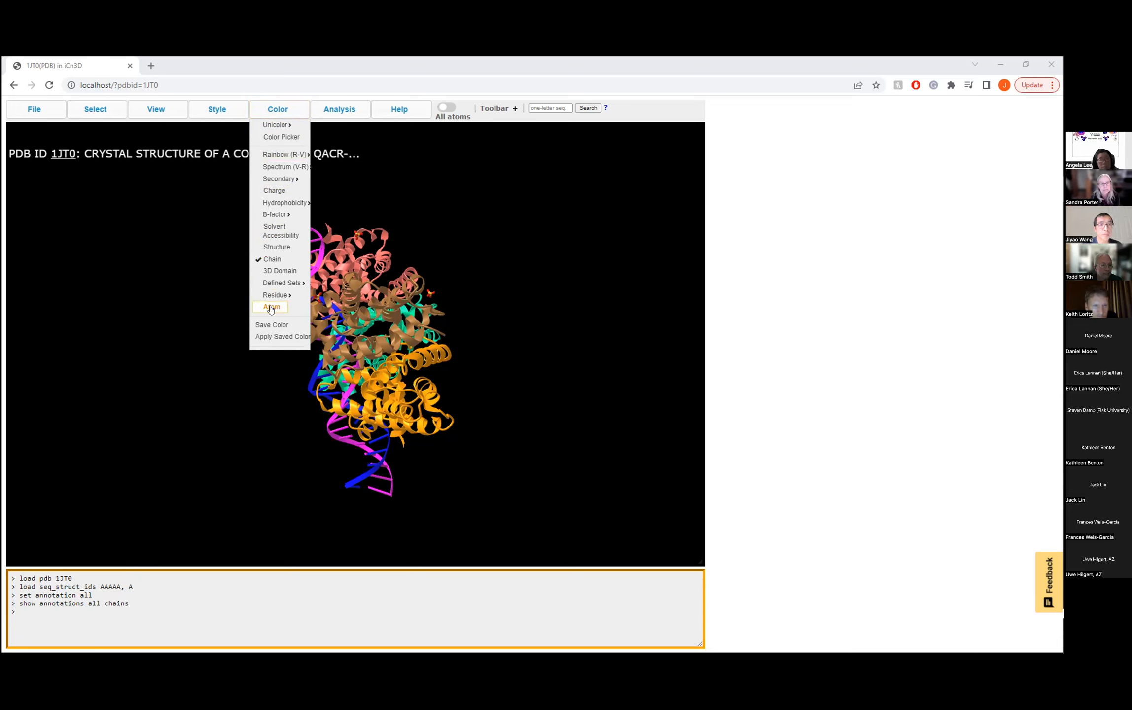
{"action": "mouse_move", "coordinate": [325, 107]}
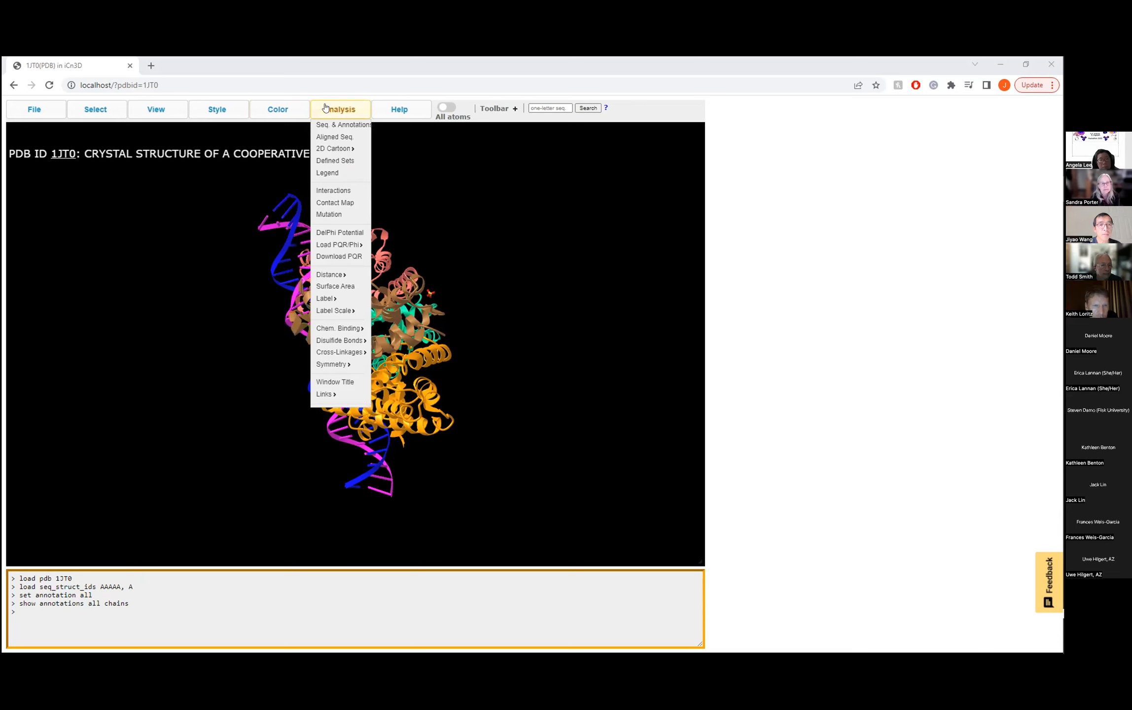
{"action": "left_click", "coordinate": [326, 172]}
{"action": "left_click_drag", "start_coordinate": [1005, 164], "coordinate": [954, 154]}
{"action": "left_click", "coordinate": [970, 158]}
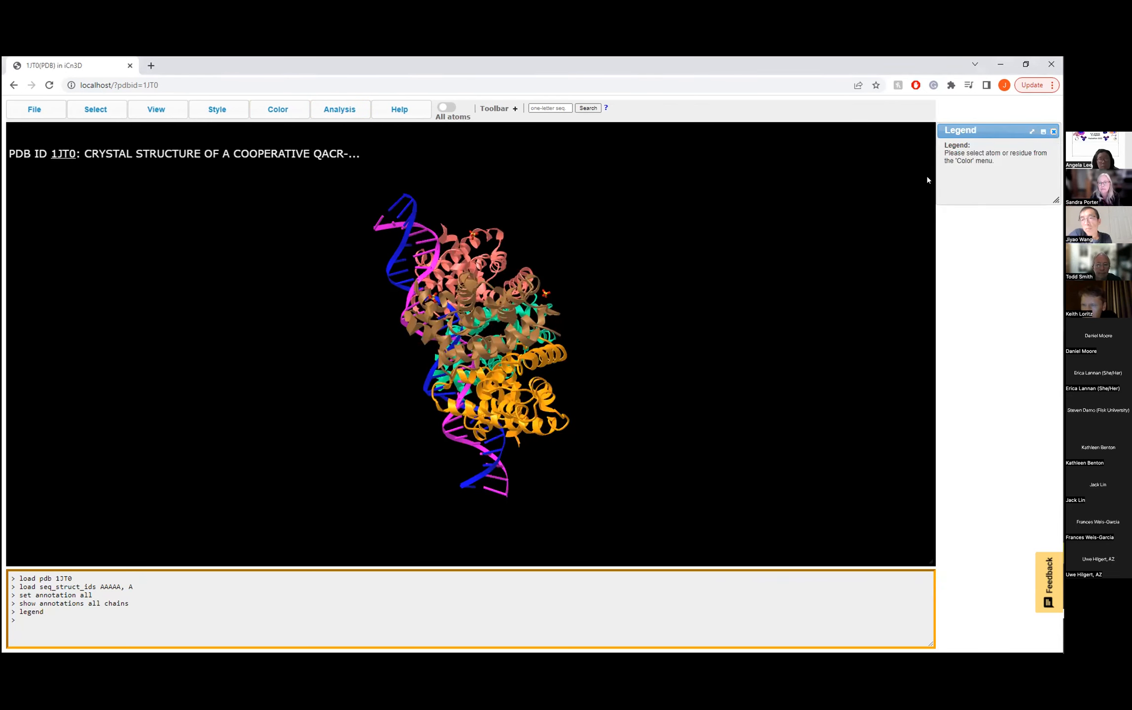
- Color the entire 1JT0 protein-DNA structure by atom and rotate it to inspect the coloring
{"action": "mouse_move", "coordinate": [277, 110]}
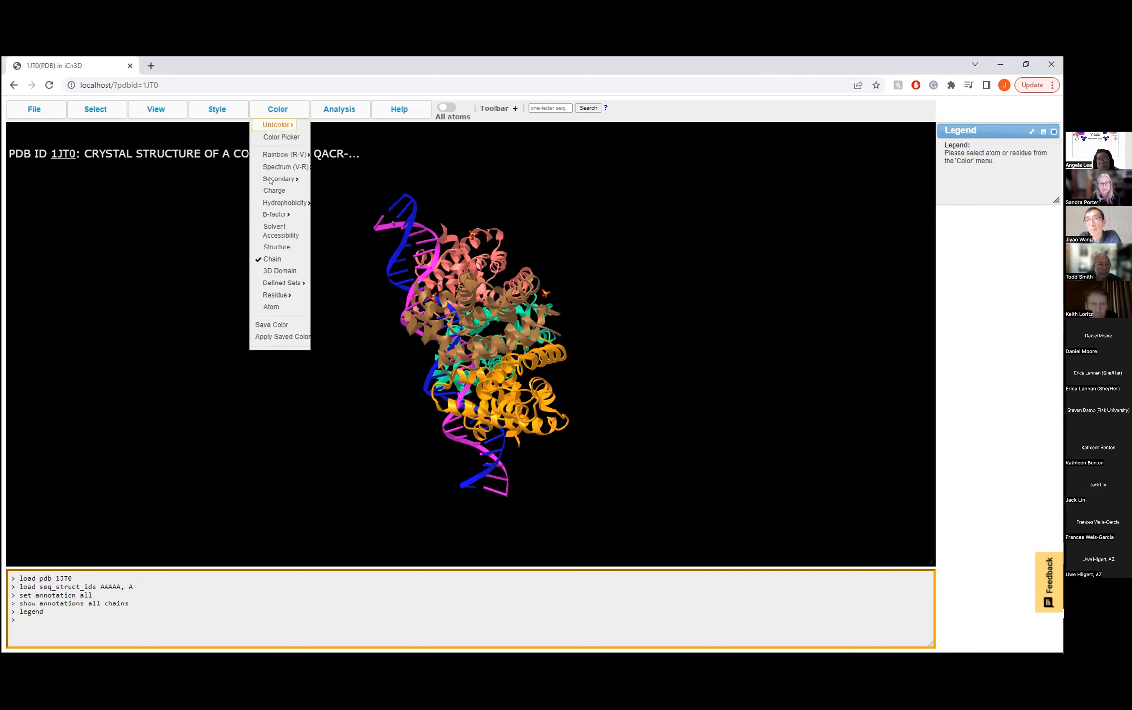
{"action": "left_click", "coordinate": [271, 308]}
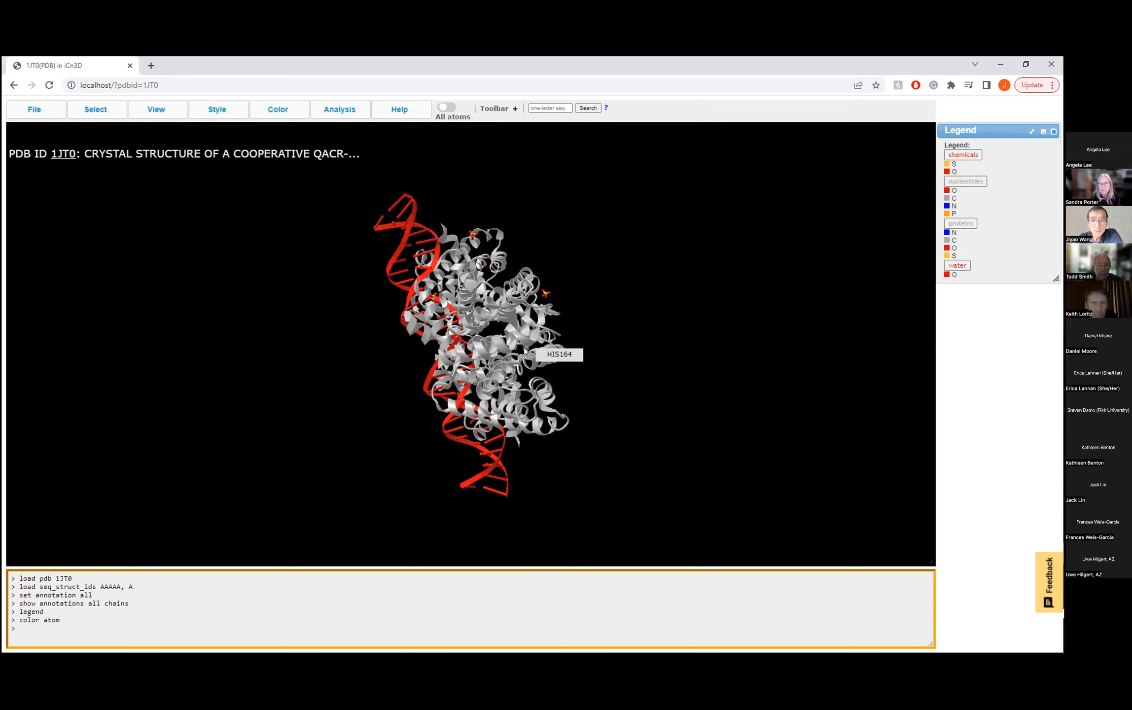
{"action": "left_click_drag", "start_coordinate": [502, 352], "coordinate": [522, 340]}
- Color the entire 1JT0 structure by residue using the default scheme and rotate it to inspect the coloring
{"action": "left_click", "coordinate": [278, 109]}
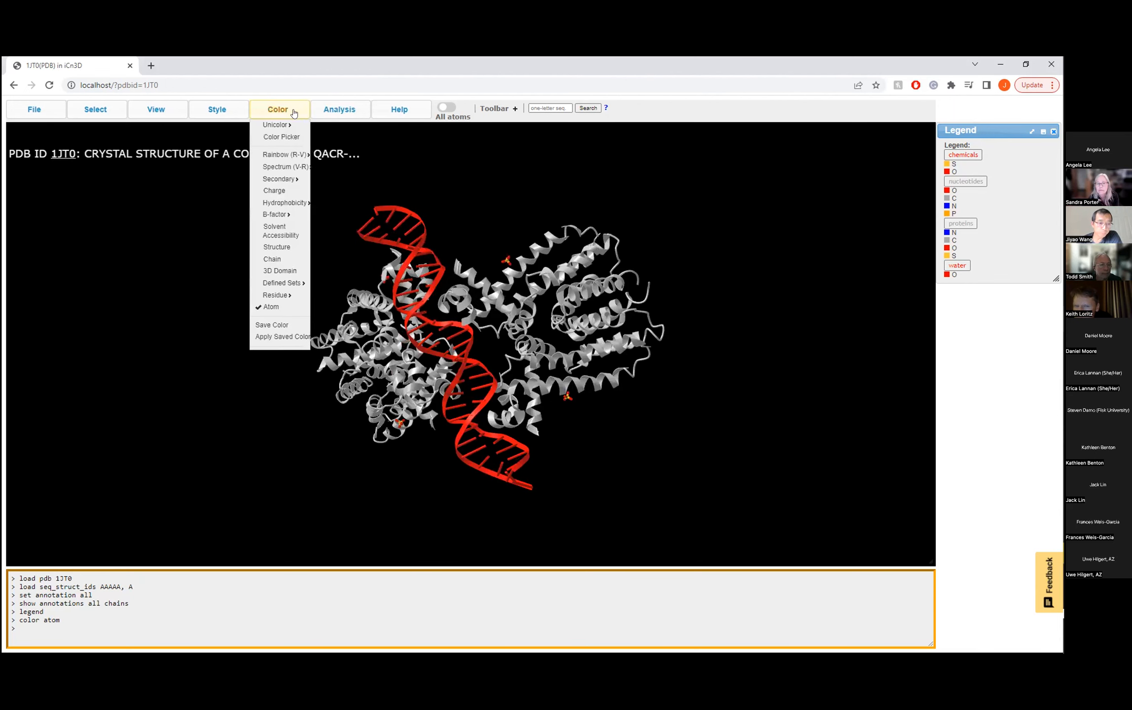
{"action": "mouse_move", "coordinate": [282, 294]}
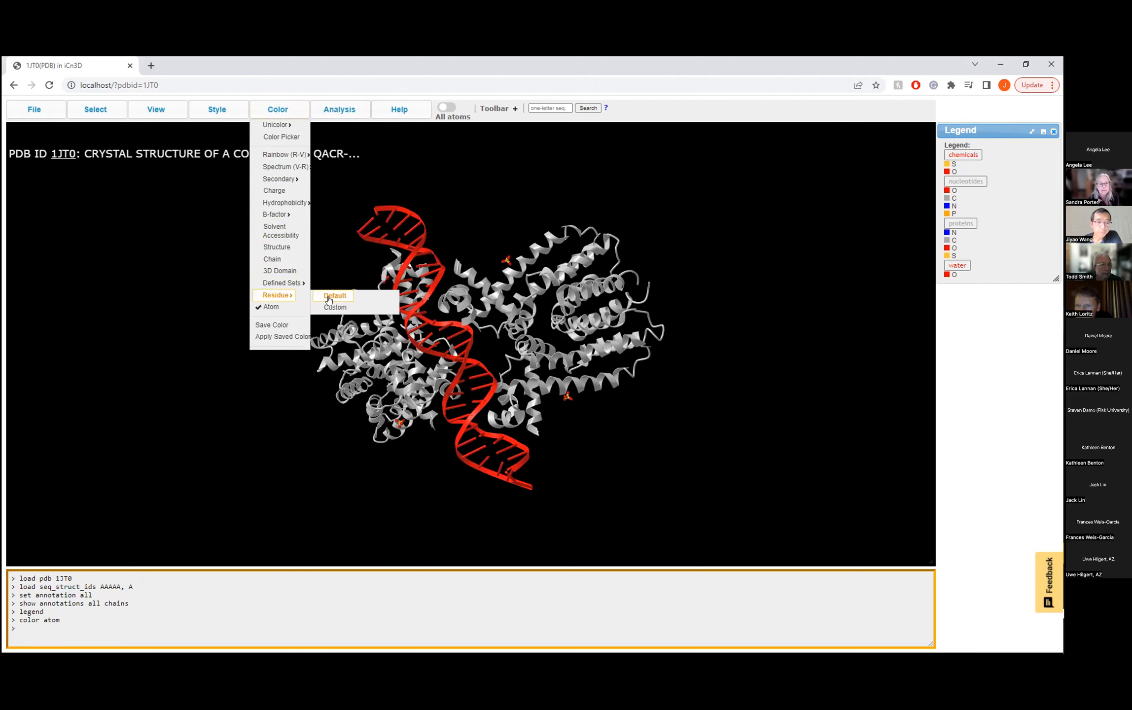
{"action": "left_click", "coordinate": [329, 295]}
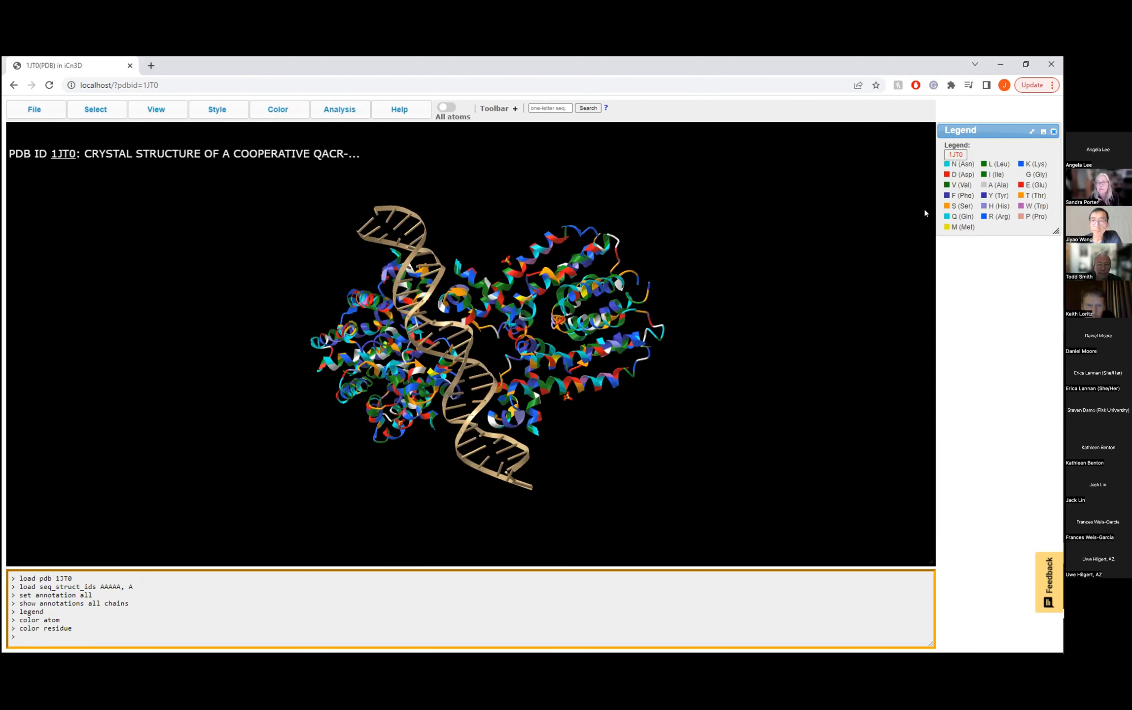
{"action": "left_click_drag", "start_coordinate": [553, 335], "coordinate": [609, 362]}
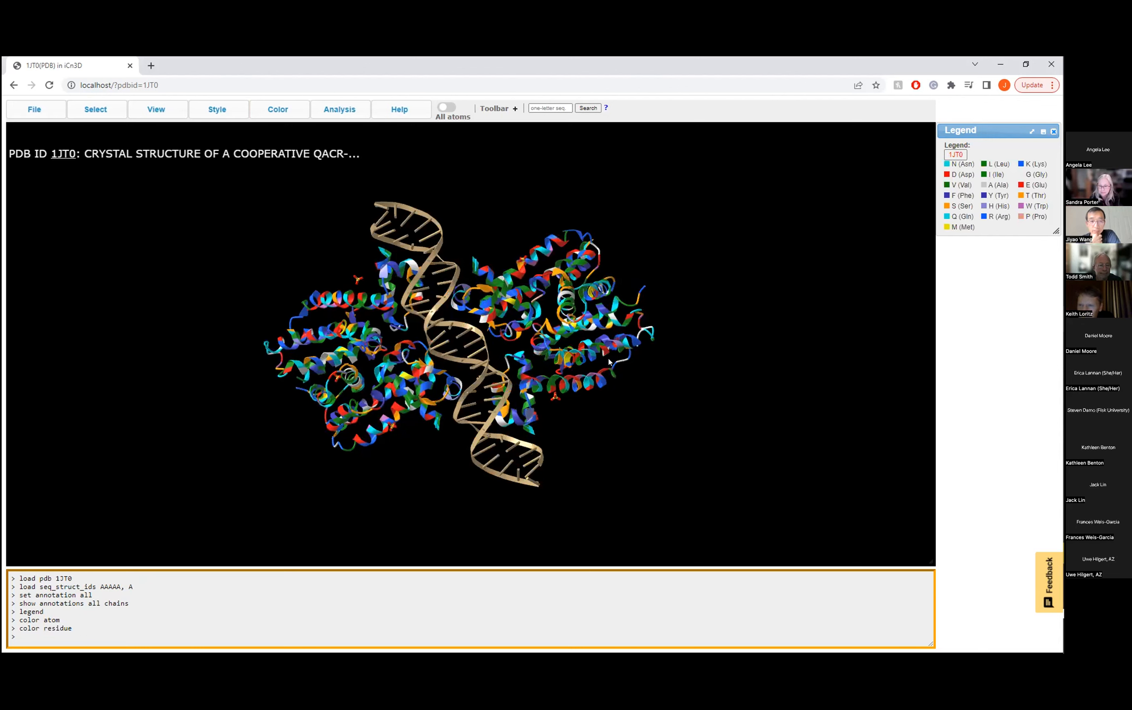
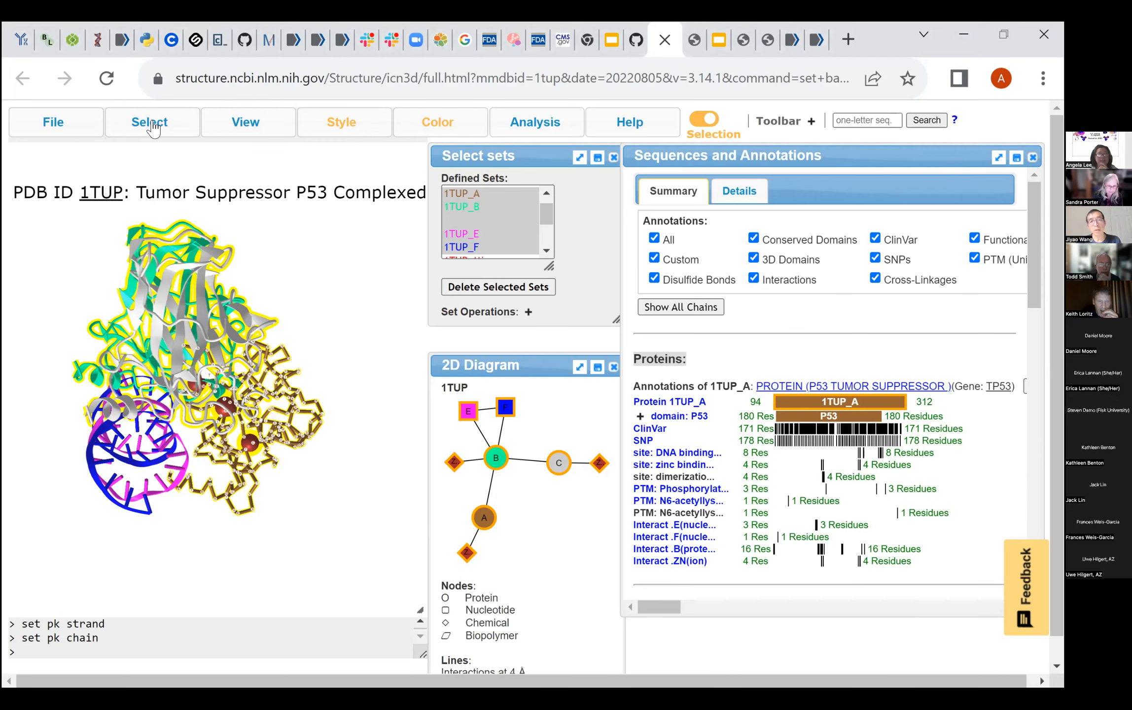
- Move the Sequences and Annotations window closer to the 3D view and show only the ClinVar annotations
{"action": "mouse_move", "coordinate": [150, 121]}
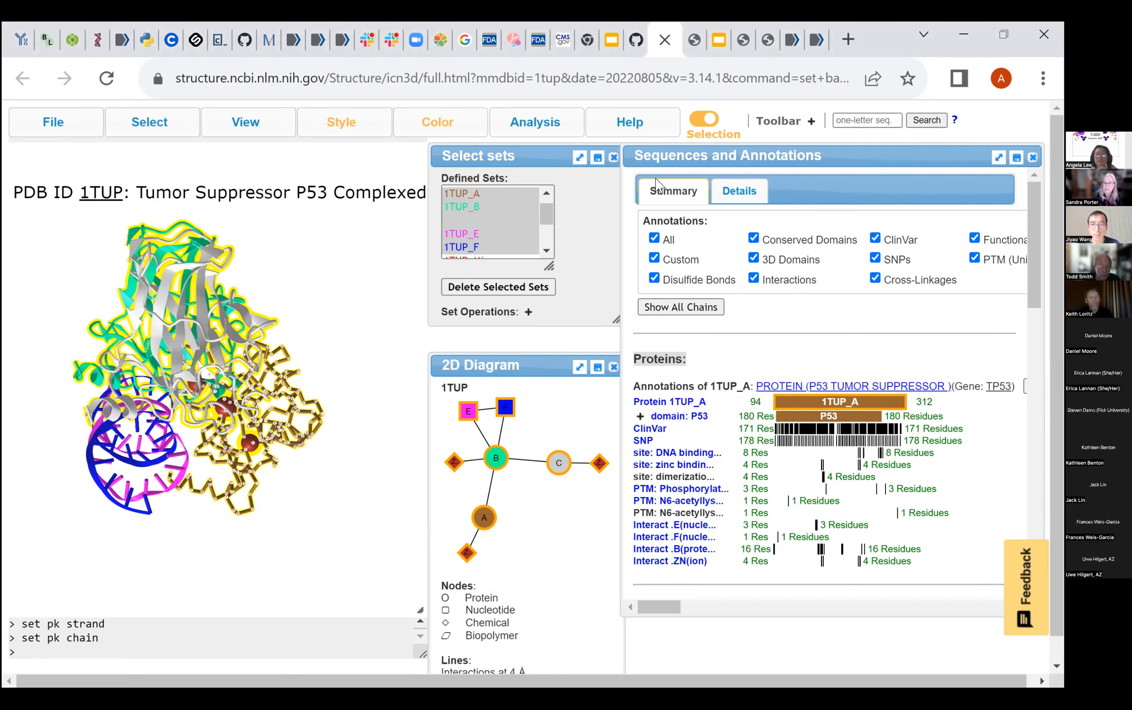
{"action": "mouse_move", "coordinate": [670, 157]}
{"action": "left_mouse_down"}
{"action": "mouse_move", "coordinate": [589, 168]}
{"action": "mouse_move", "coordinate": [636, 160]}
{"action": "mouse_move", "coordinate": [610, 162]}
{"action": "left_mouse_up"}
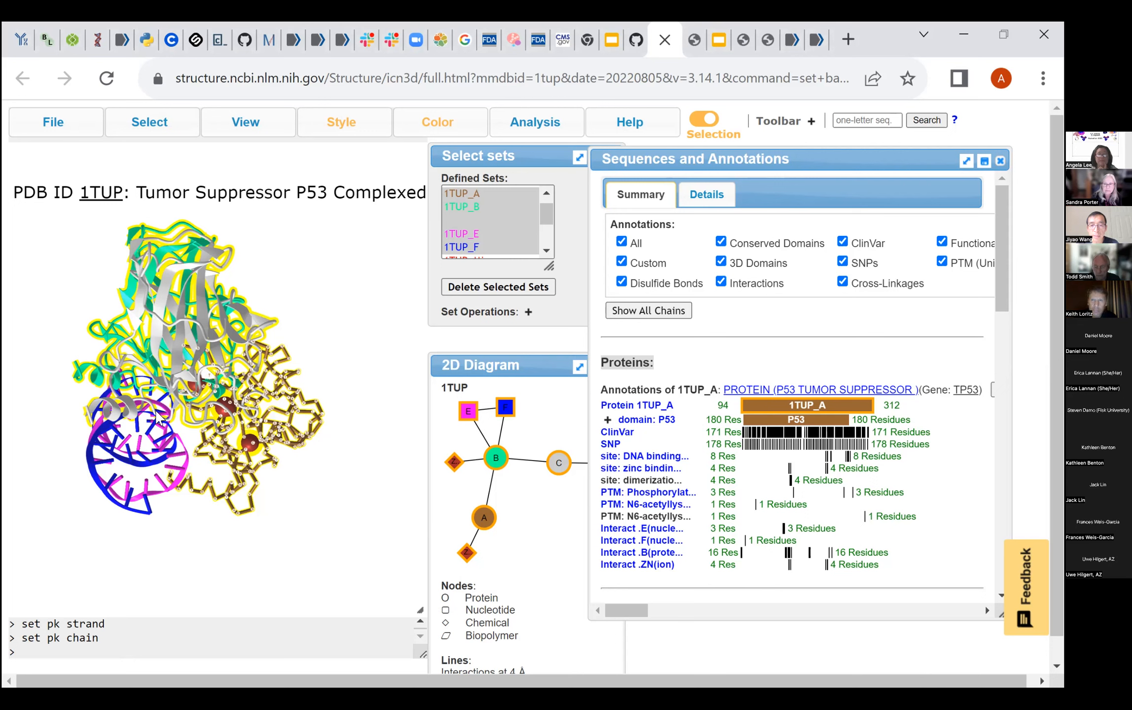
{"action": "left_click", "coordinate": [53, 122]}
{"action": "key", "text": "alt+Tab"}
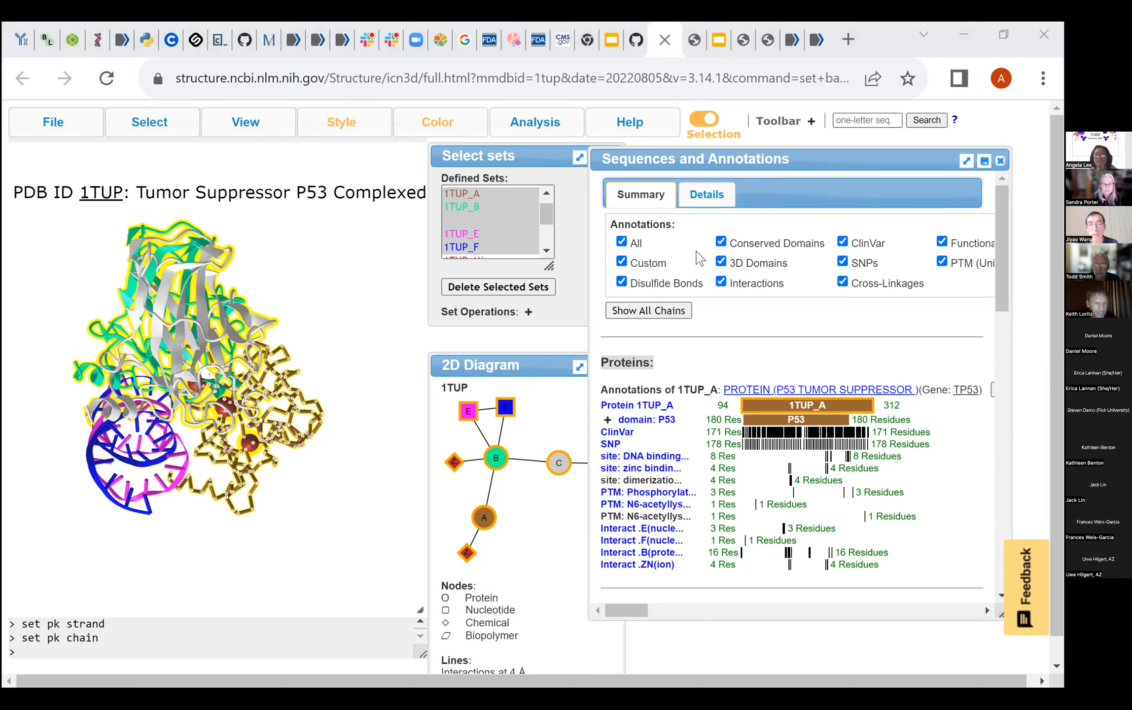
{"action": "left_click", "coordinate": [636, 242]}
{"action": "left_click", "coordinate": [842, 243]}
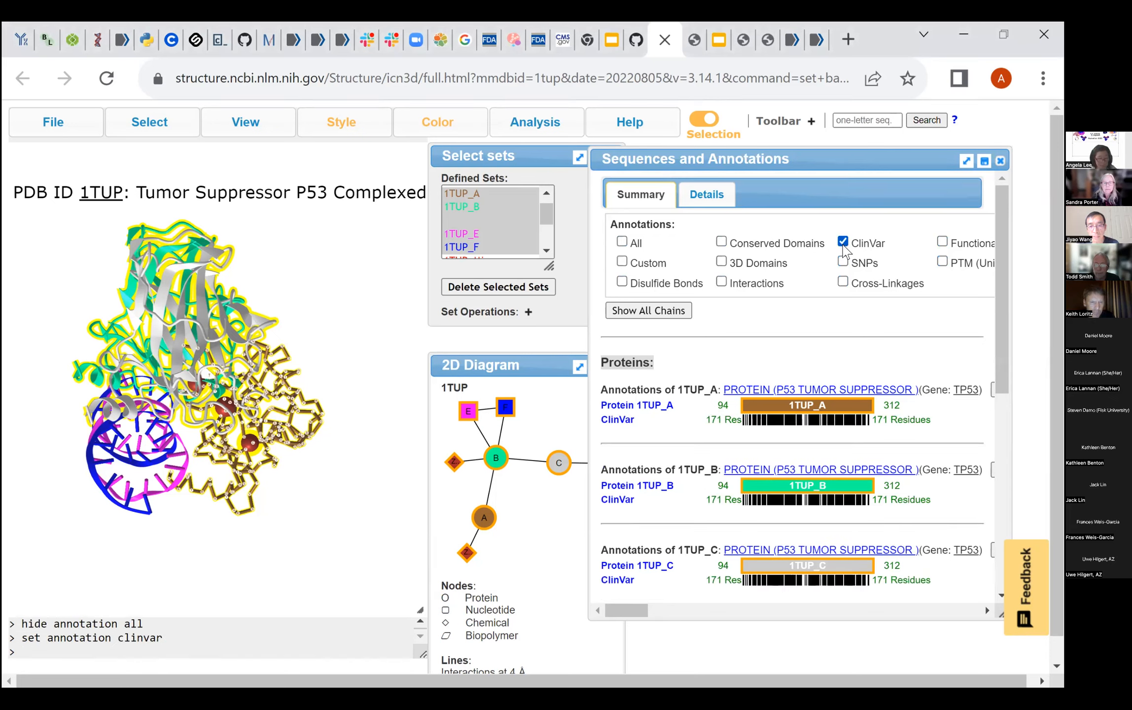
{"action": "mouse_move", "coordinate": [101, 123]}
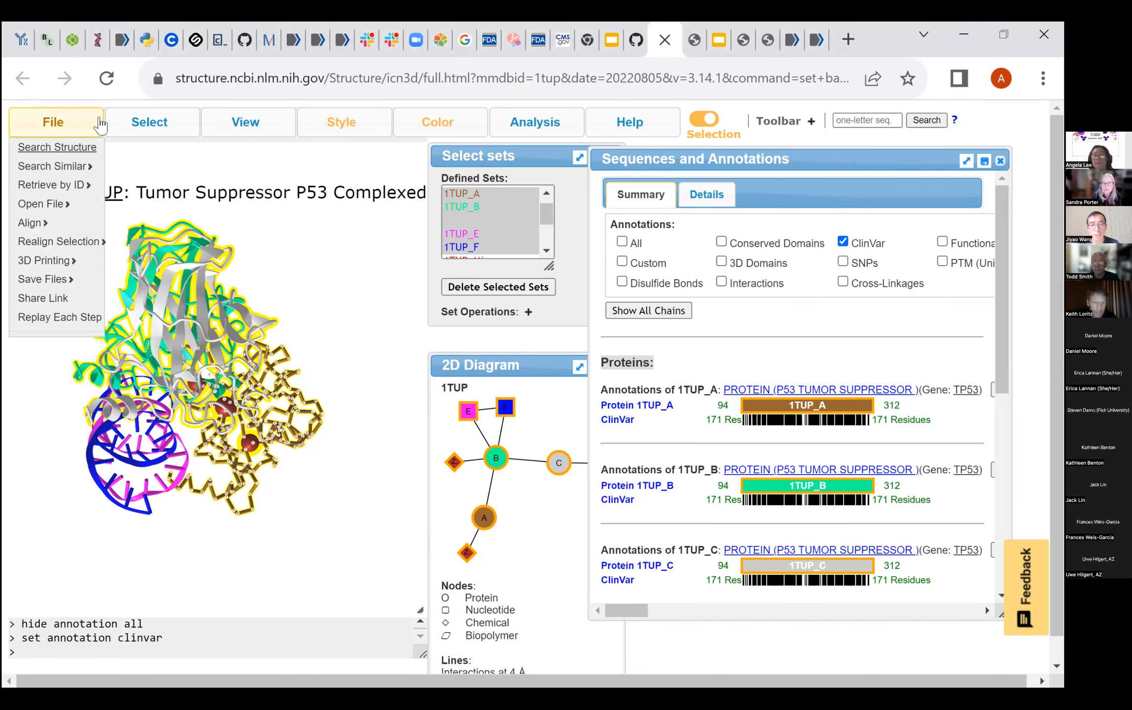
{"action": "key", "text": "alt+Tab"}
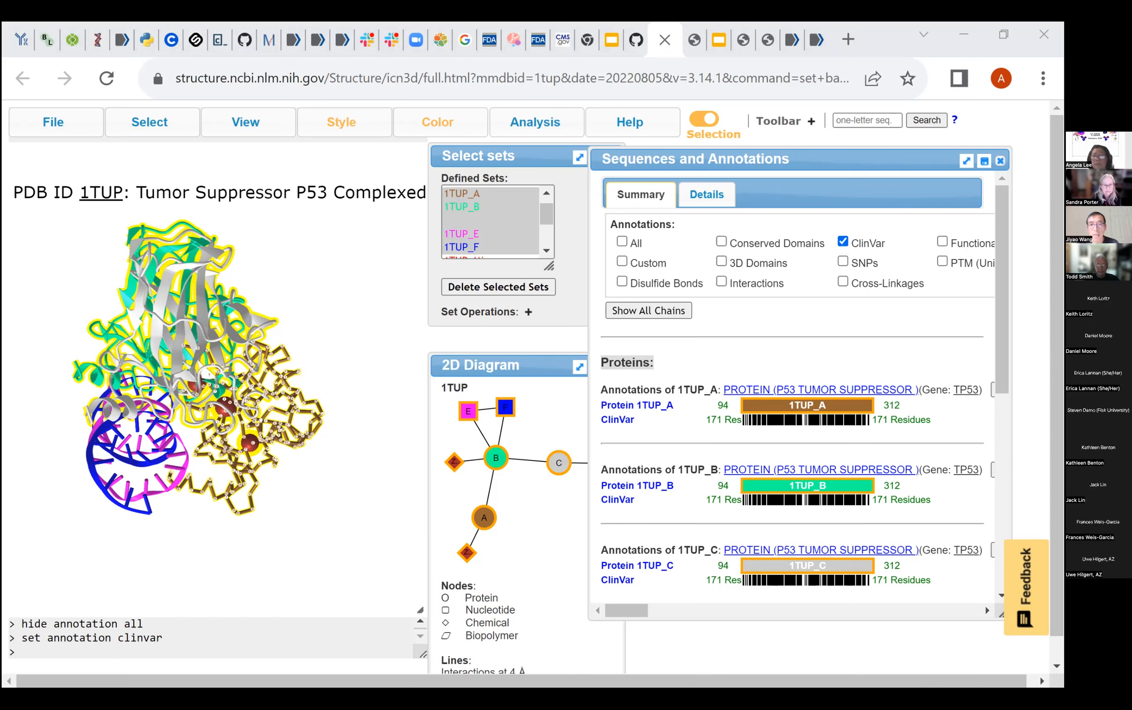
- Examine the ClinVar tracks of the 1TUP protein chains and the nucleotide and chemical entries listed below them
{"action": "left_click_drag", "start_coordinate": [1001, 290], "coordinate": [1002, 295]}
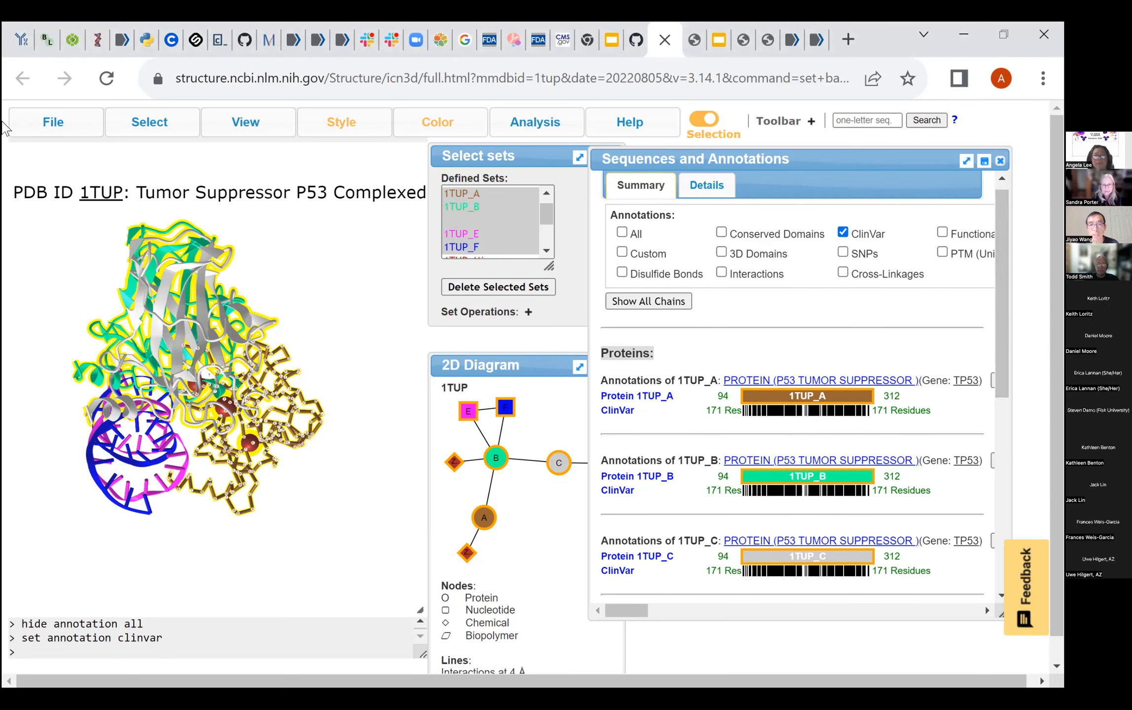
{"action": "left_click", "coordinate": [954, 356]}
{"action": "left_click_drag", "start_coordinate": [1001, 296], "coordinate": [1002, 486]}
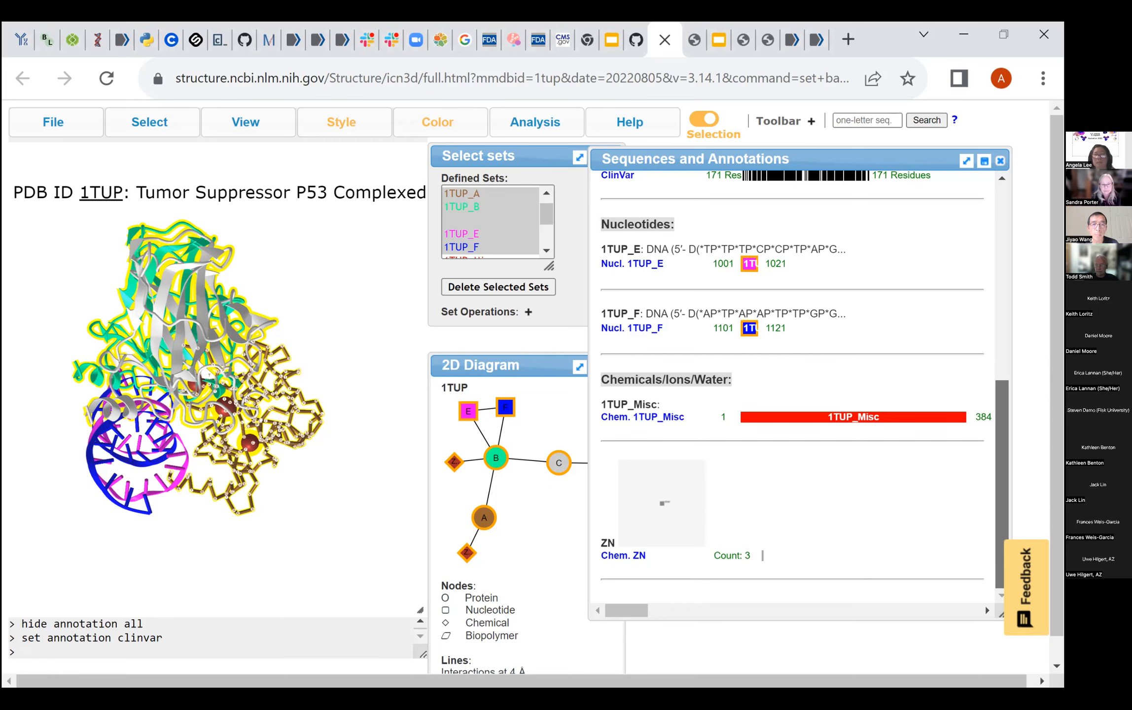
{"action": "left_click_drag", "start_coordinate": [1001, 486], "coordinate": [1001, 290]}
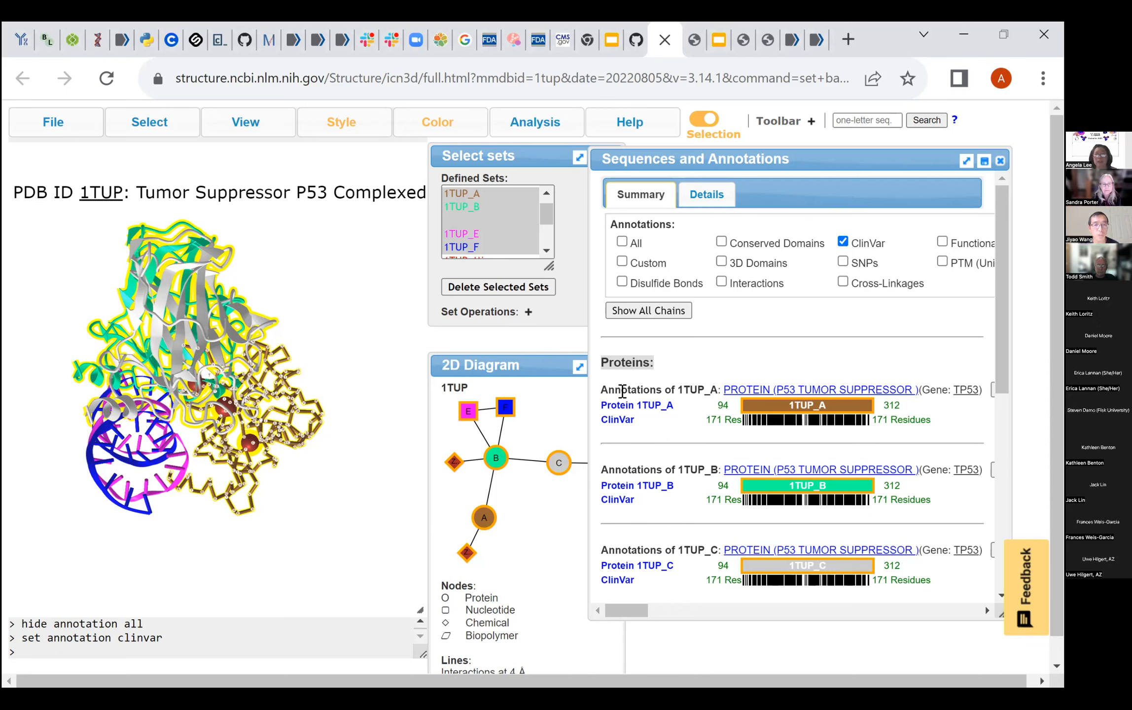
{"action": "left_click_drag", "start_coordinate": [602, 391], "coordinate": [804, 422]}
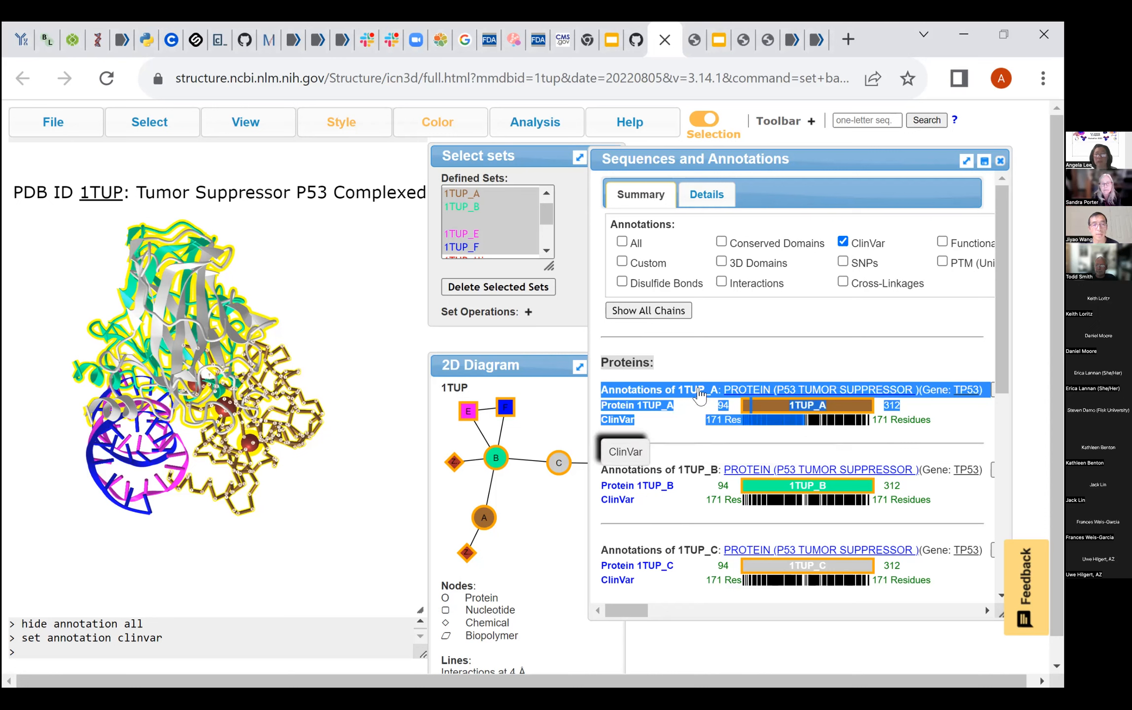
{"action": "left_click", "coordinate": [741, 407]}
{"action": "left_click", "coordinate": [746, 391]}
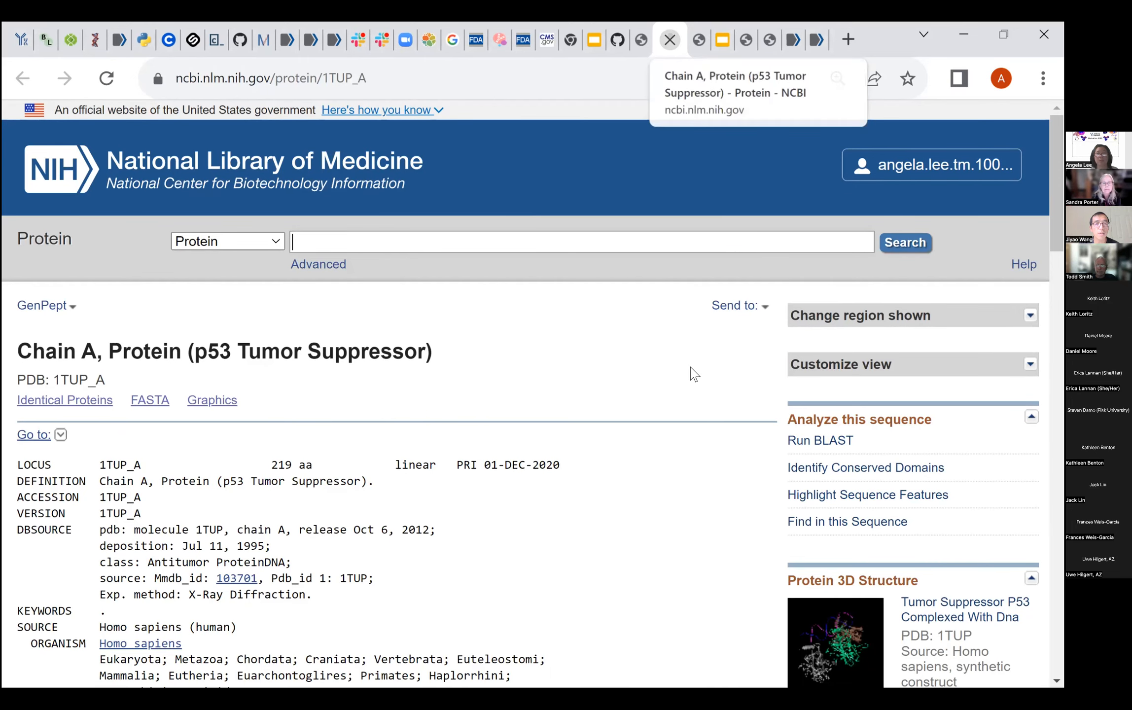
{"action": "key", "text": "ctrl+w"}
- Select the ClinVar residues of chain 1TUP_A from its annotation track
{"action": "left_click_drag", "start_coordinate": [684, 396], "coordinate": [605, 390]}
{"action": "left_click", "coordinate": [650, 390]}
{"action": "left_click_drag", "start_coordinate": [879, 407], "coordinate": [947, 429]}
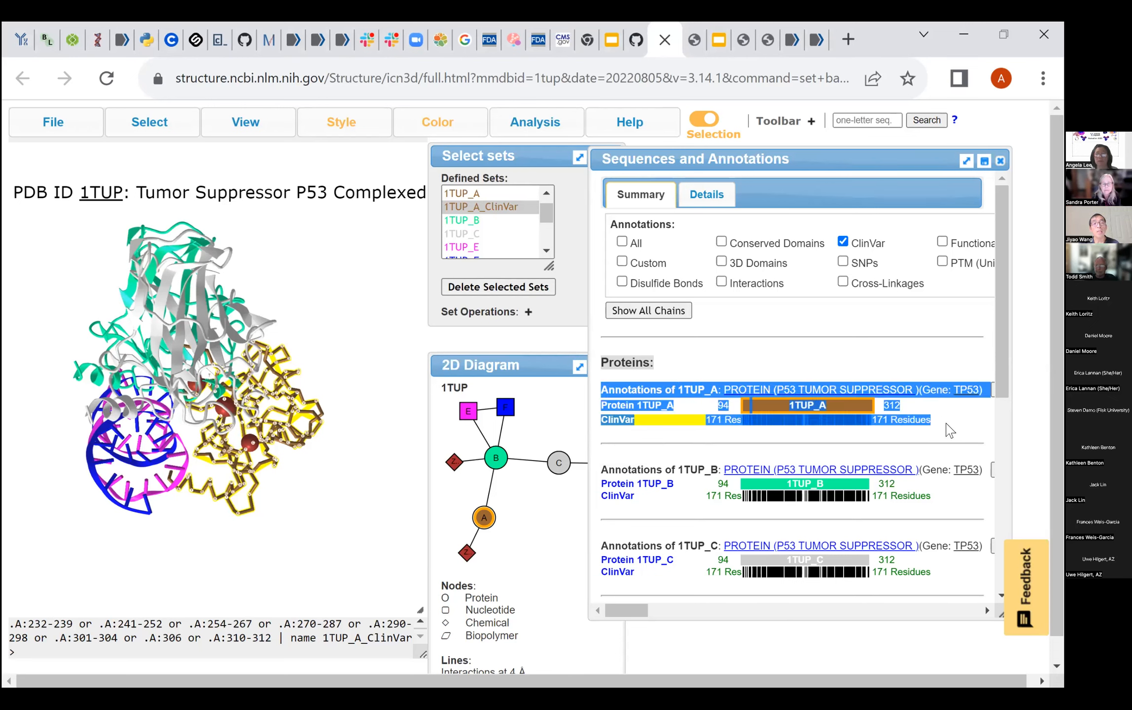
{"action": "left_click", "coordinate": [945, 423]}
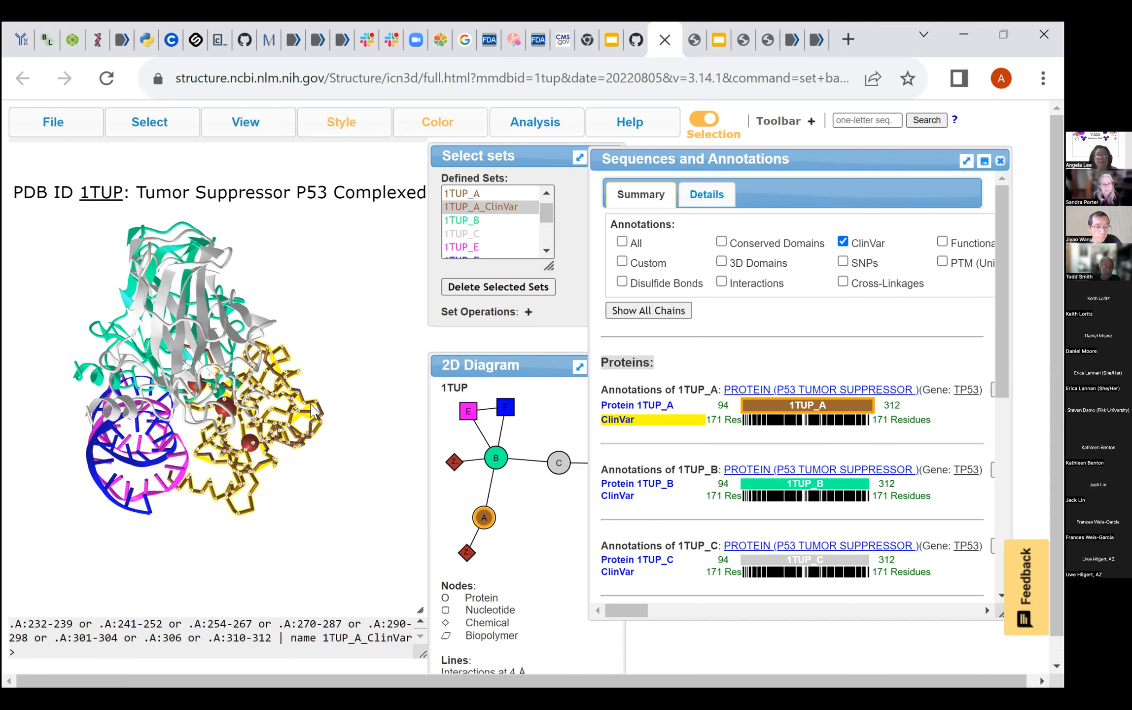
- Set the 3D picking level of the 1TUP structure to Residue
{"action": "left_click", "coordinate": [153, 129]}
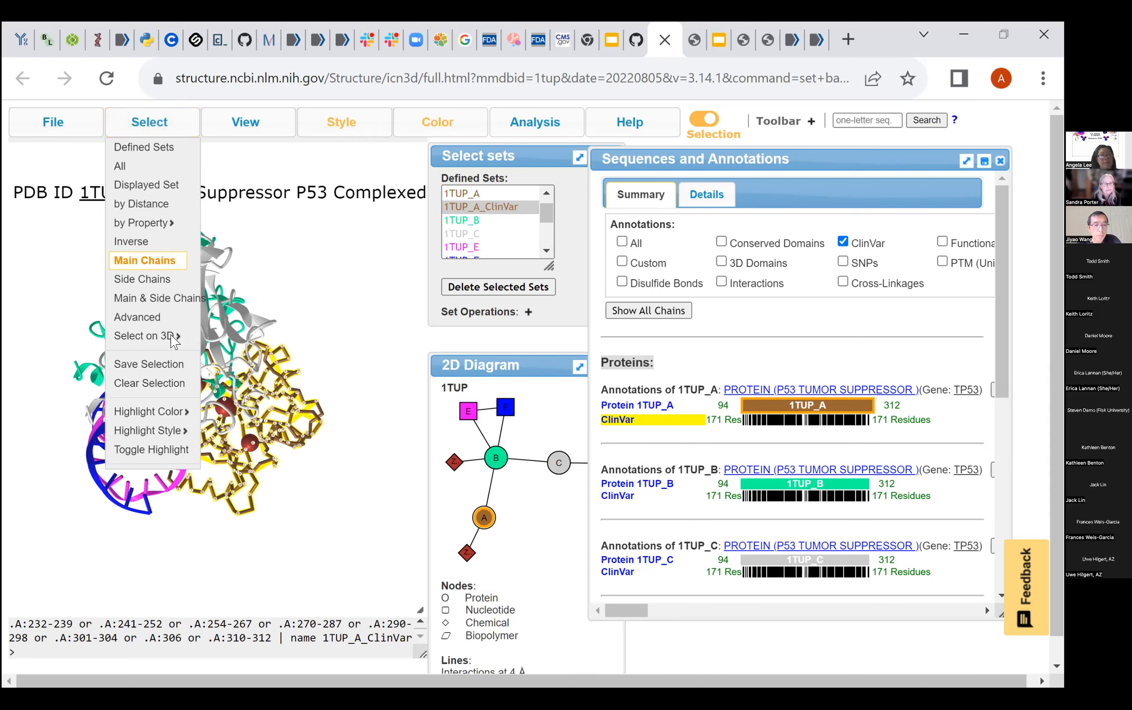
{"action": "mouse_move", "coordinate": [173, 340]}
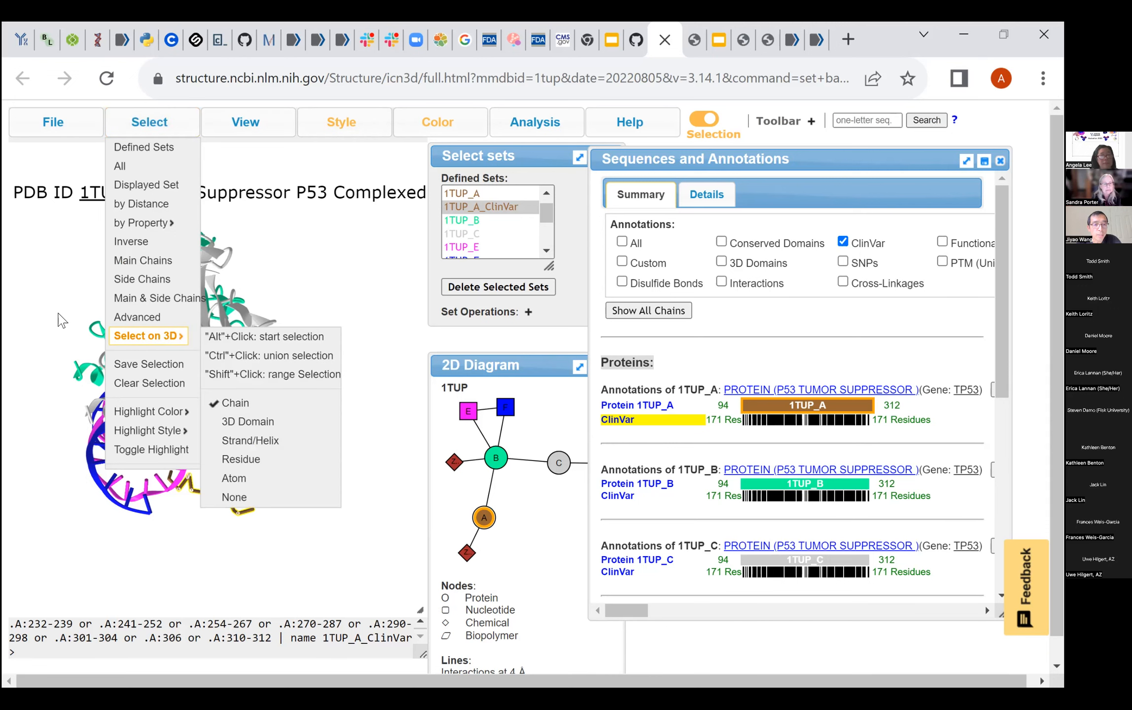
{"action": "left_click", "coordinate": [266, 459]}
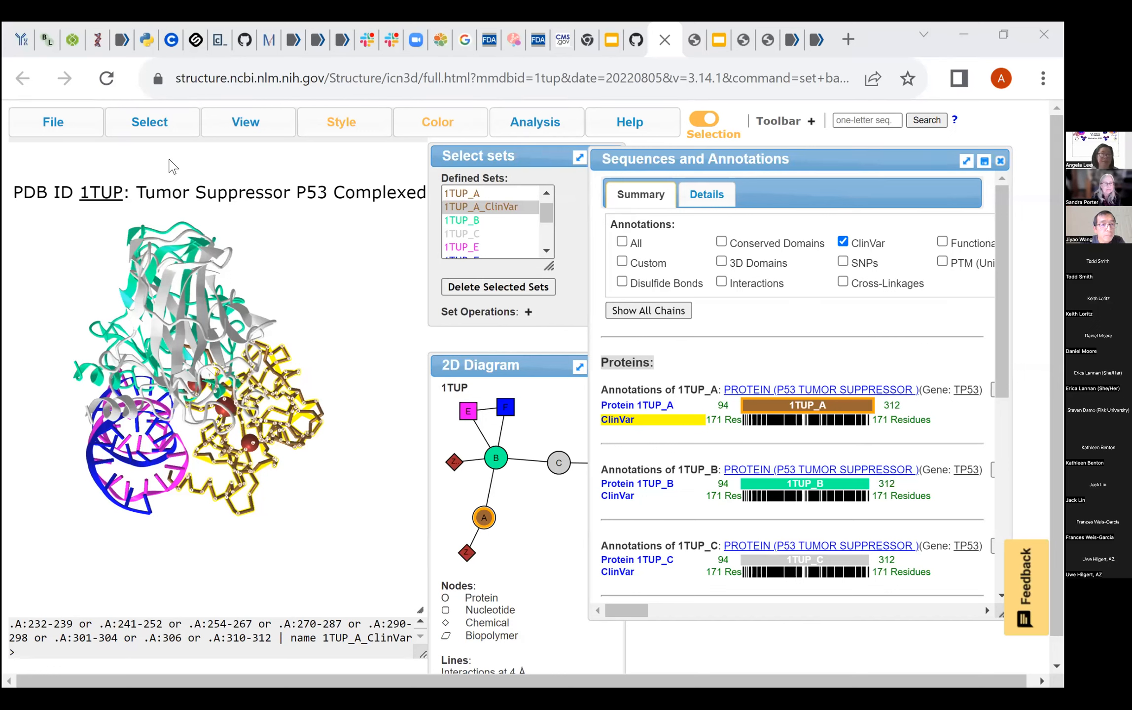
{"action": "left_click", "coordinate": [147, 129]}
{"action": "mouse_move", "coordinate": [300, 385]}
{"action": "left_mouse_down"}
{"action": "mouse_move", "coordinate": [320, 338]}
{"action": "mouse_move", "coordinate": [291, 385]}
{"action": "left_mouse_up"}
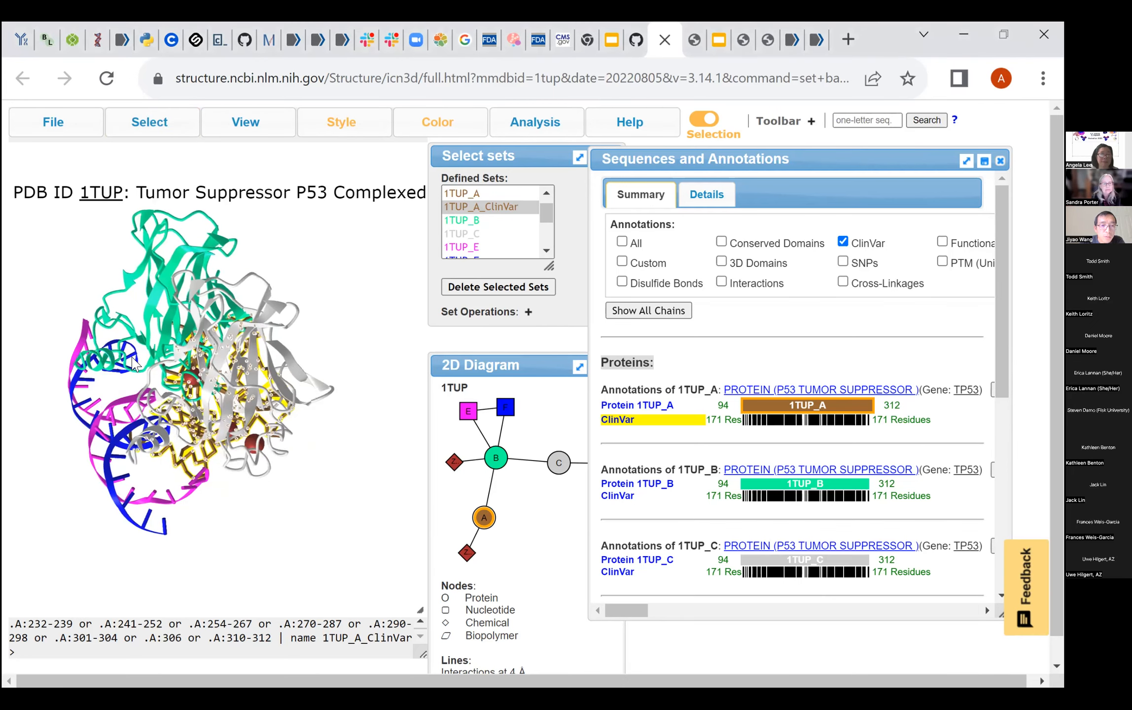
{"action": "left_click_drag", "start_coordinate": [118, 355], "coordinate": [216, 311]}
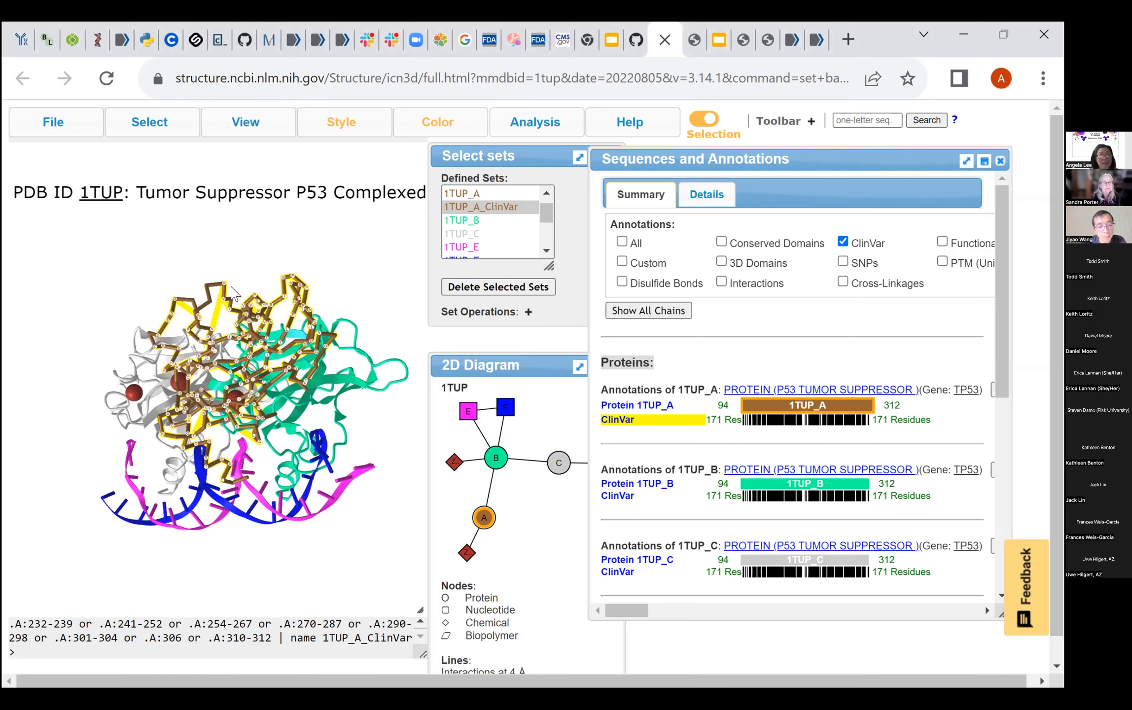
{"action": "left_click", "coordinate": [154, 129]}
{"action": "mouse_move", "coordinate": [167, 343]}
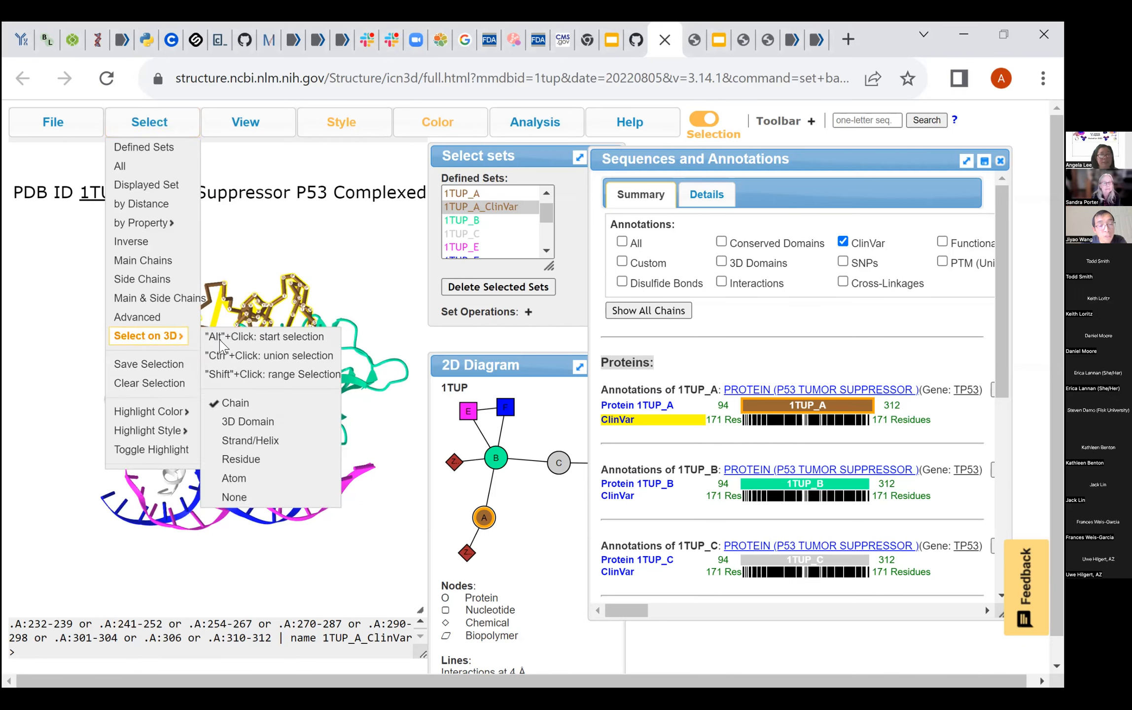
{"action": "left_click", "coordinate": [241, 459]}
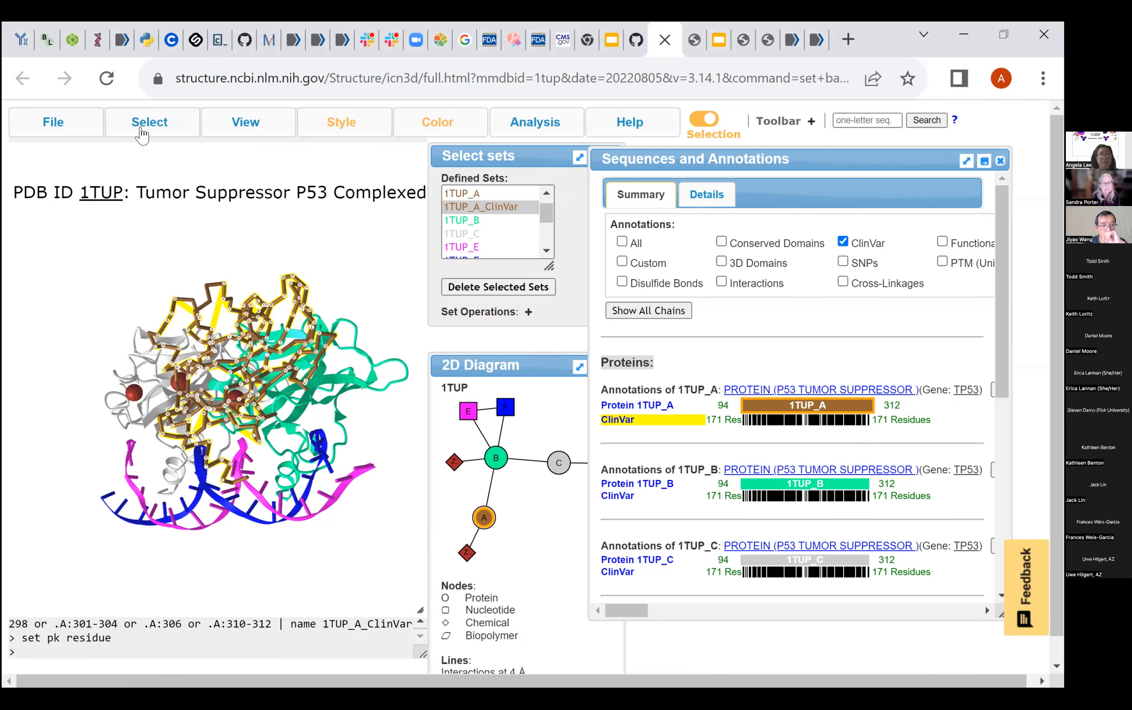
- Pick individual residues on the brown chain A in the 3D structure, ending with ARG202 selected
{"action": "left_click", "coordinate": [190, 311]}
{"action": "left_click", "coordinate": [187, 308]}
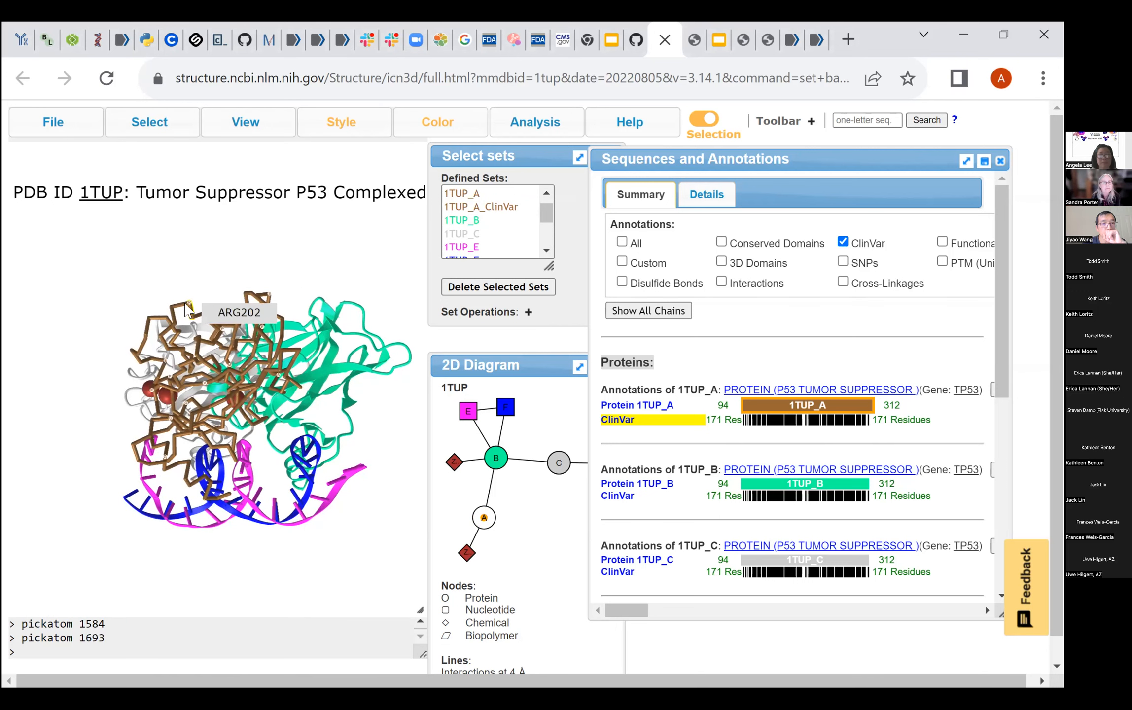
{"action": "left_click", "coordinate": [186, 305]}
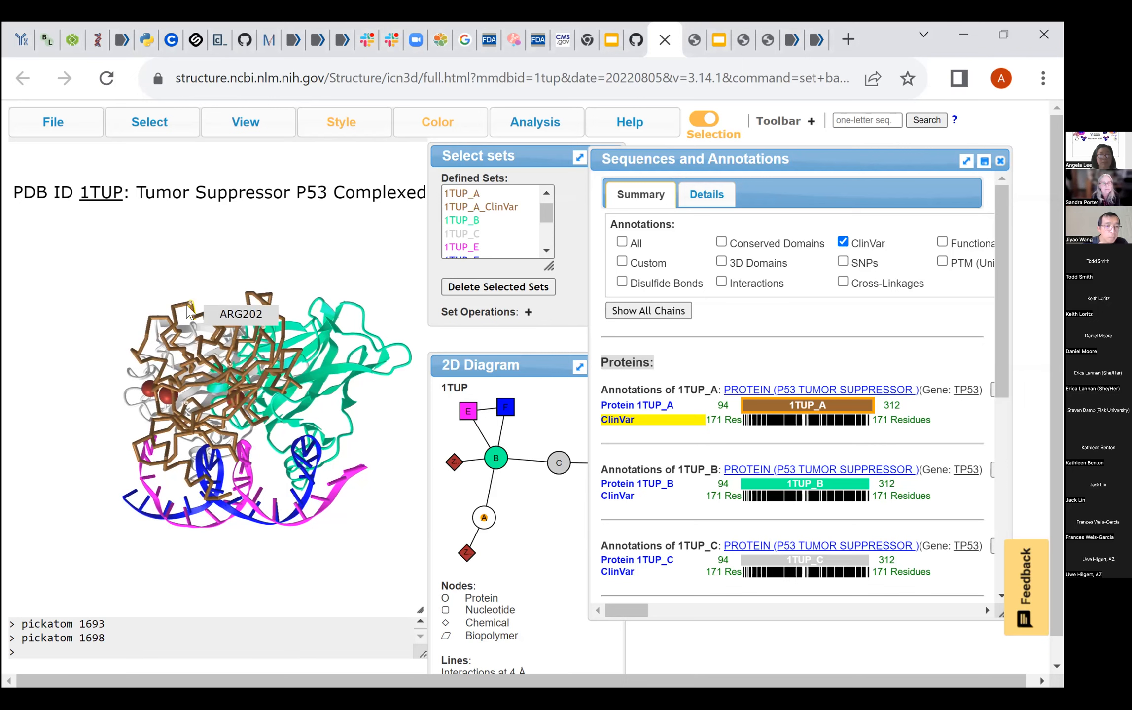
{"action": "left_click_drag", "start_coordinate": [190, 314], "coordinate": [195, 316]}
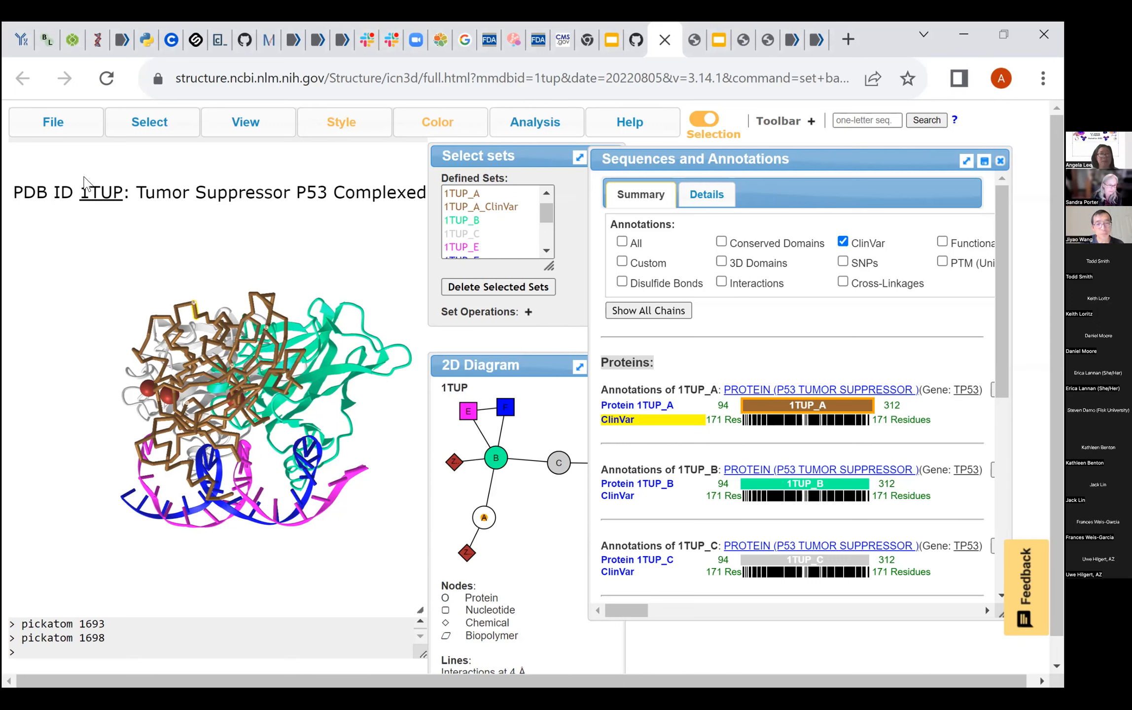
{"action": "left_click", "coordinate": [158, 133]}
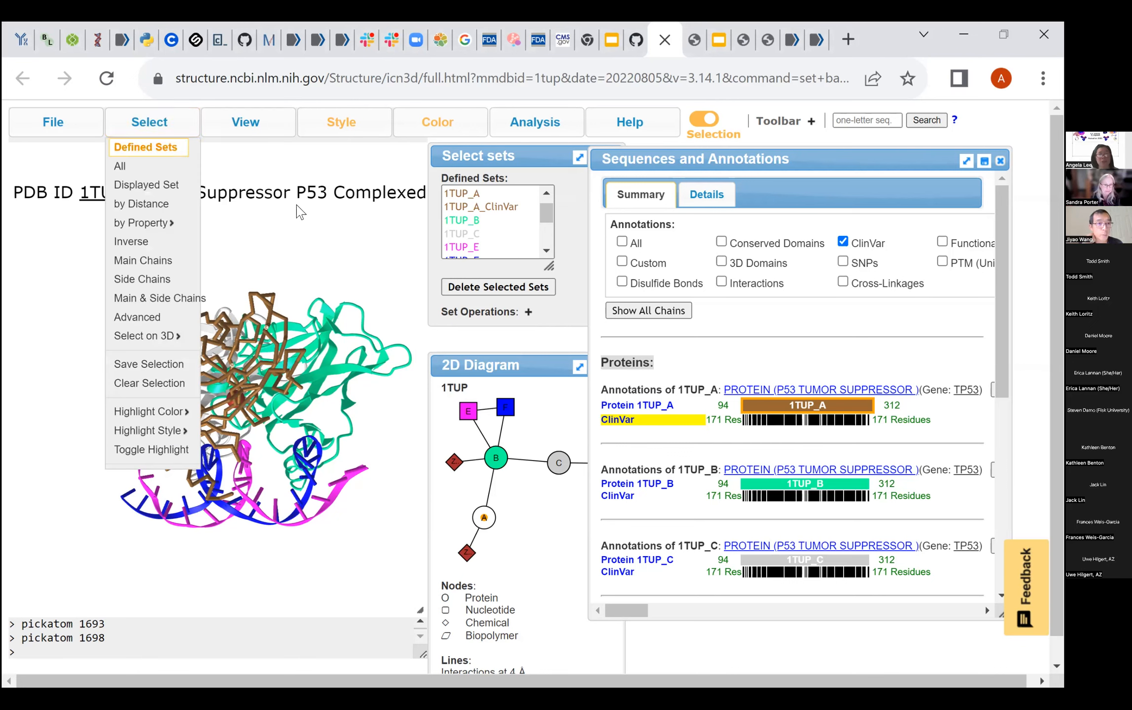